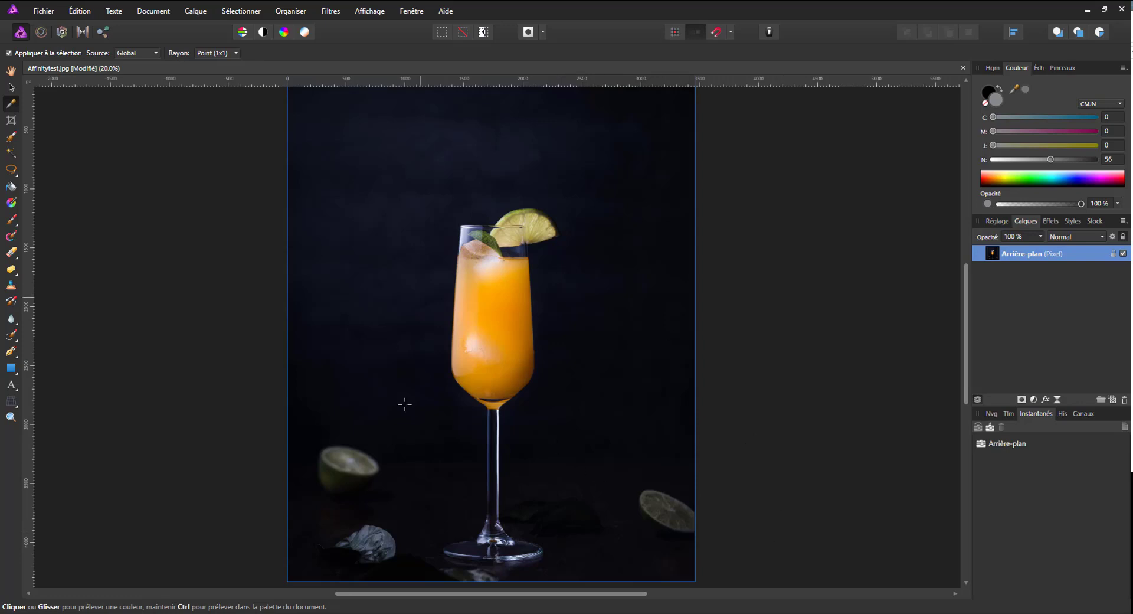
Switch to File Explorer to view Affinitytest.jpg in the affinity 3d facebook folder and return to the photo in Affinity Photo.
key(alt+Tab)
click(715, 126)
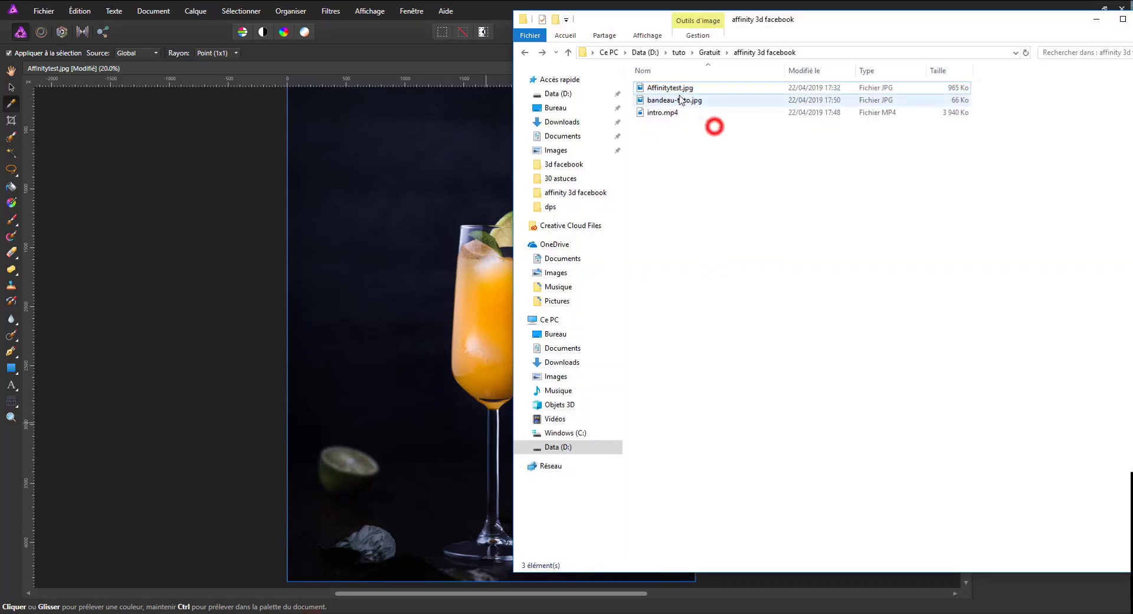
click(676, 90)
click(135, 216)
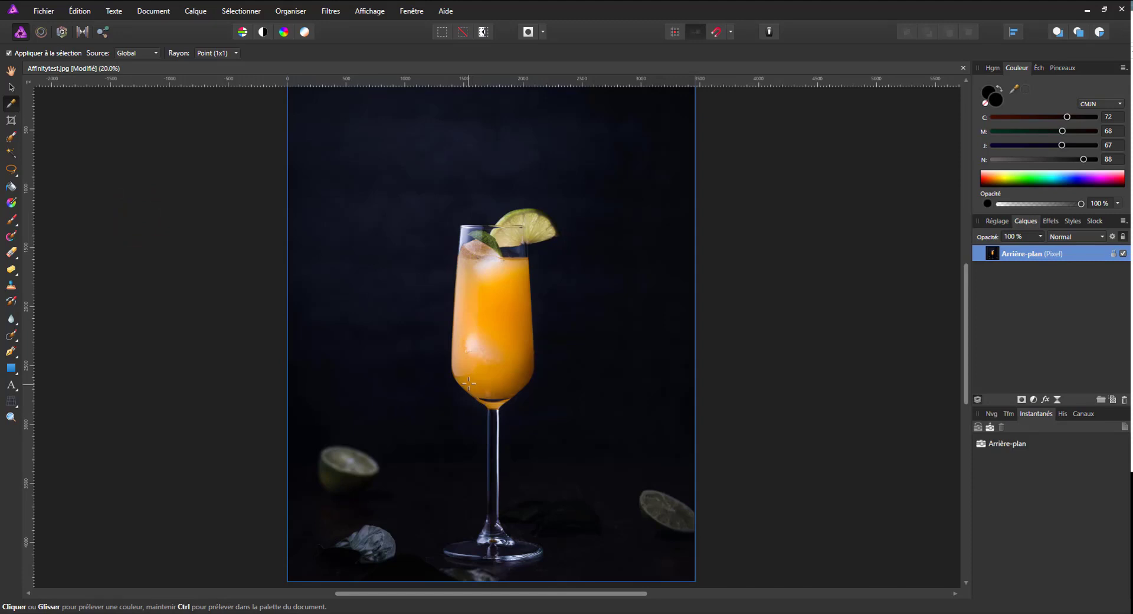
Select the whole cocktail glass, including its lime slice, stem and base, with the 70 px Selection Brush.
scroll(468, 384, down, 1)
scroll(468, 384, up, 1)
scroll(470, 387, down, 2)
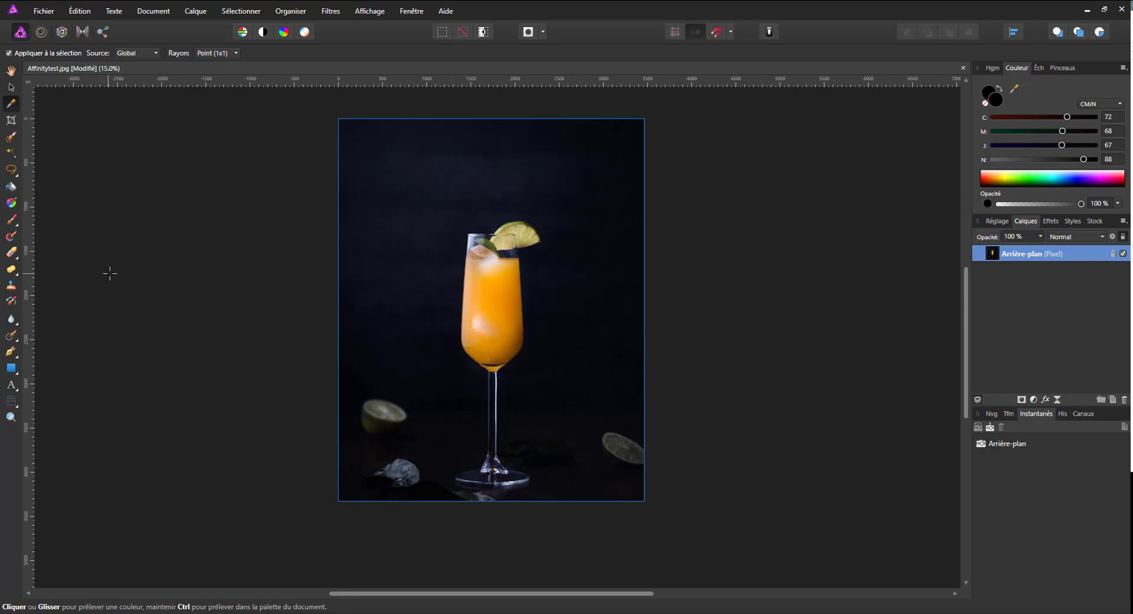
click(8, 136)
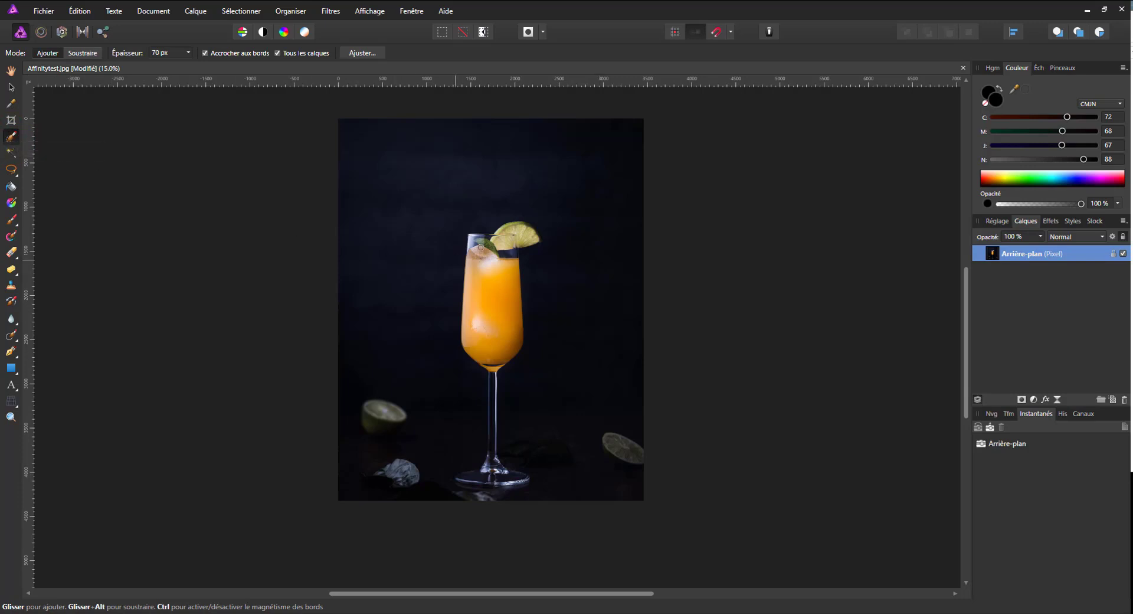
key(ctrl+plus)
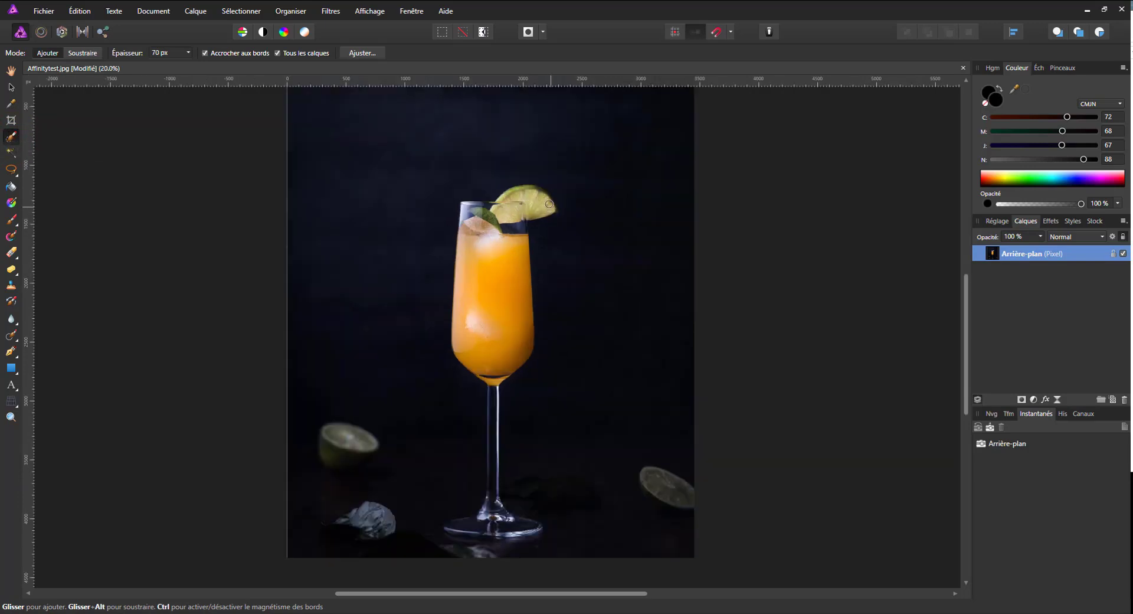
mouse_move(539, 204)
mouse_down()
mouse_move(507, 205)
mouse_move(549, 199)
mouse_up()
click(537, 190)
mouse_move(481, 211)
mouse_down()
mouse_move(487, 242)
mouse_move(514, 228)
mouse_move(513, 333)
mouse_move(478, 233)
mouse_up()
mouse_move(489, 368)
mouse_down()
mouse_move(498, 531)
mouse_move(539, 528)
mouse_move(455, 520)
mouse_move(497, 534)
mouse_move(446, 527)
mouse_move(448, 537)
mouse_move(504, 550)
mouse_move(472, 545)
mouse_move(537, 545)
mouse_move(471, 543)
mouse_move(521, 536)
mouse_up()
drag(449, 514, 451, 514)
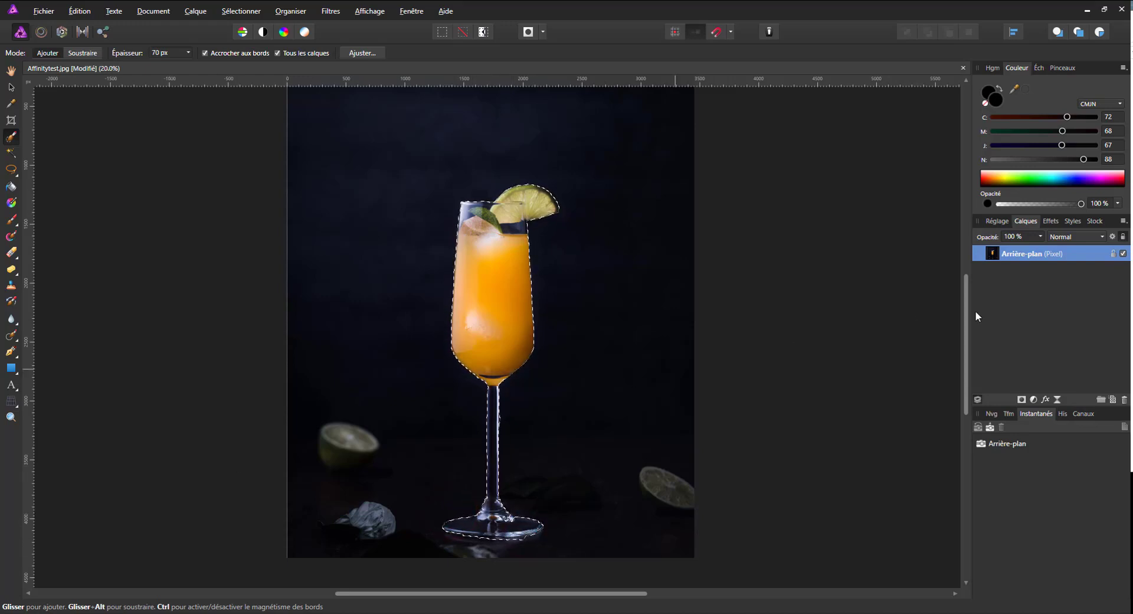
Add a new pixel layer and flood-fill the glass selection with light grey, CMYK 0, 0, 0, 30.
click(1113, 399)
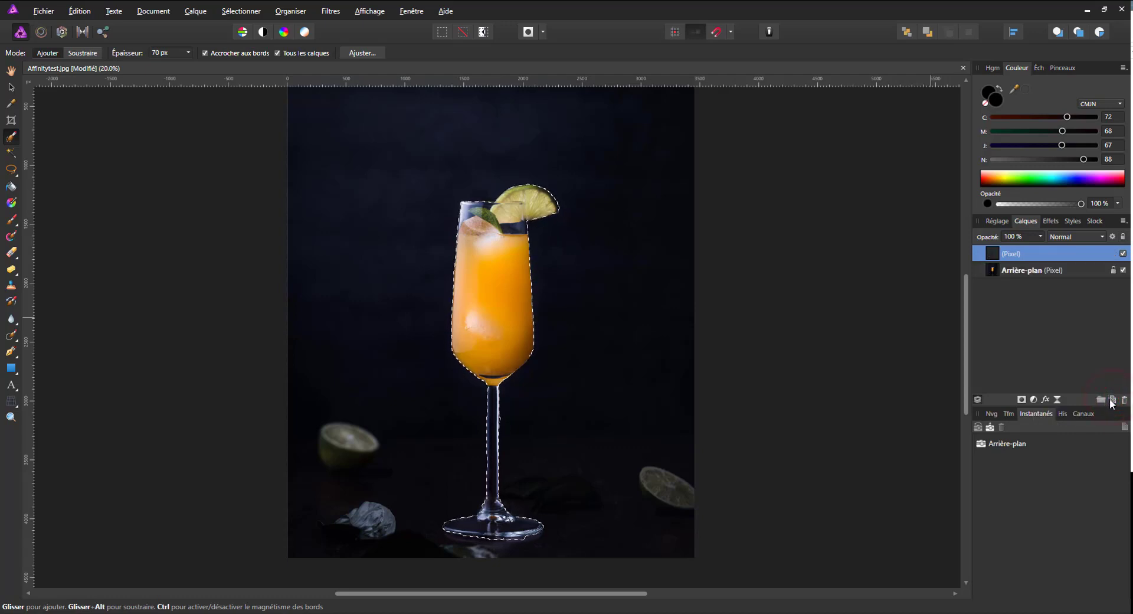
click(11, 186)
click(1003, 160)
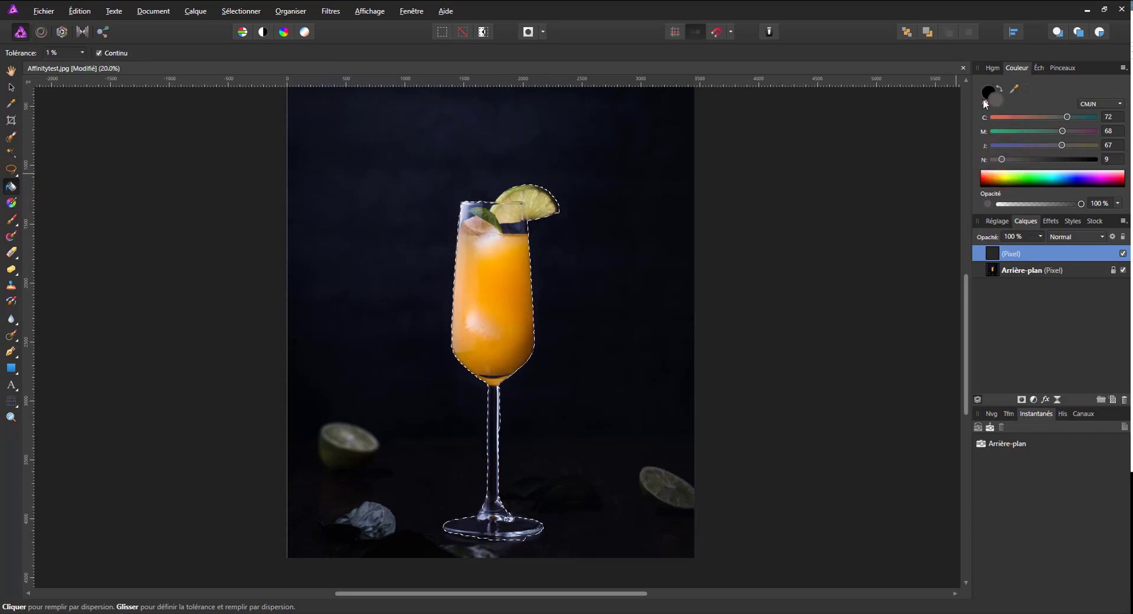
drag(1056, 117, 931, 133)
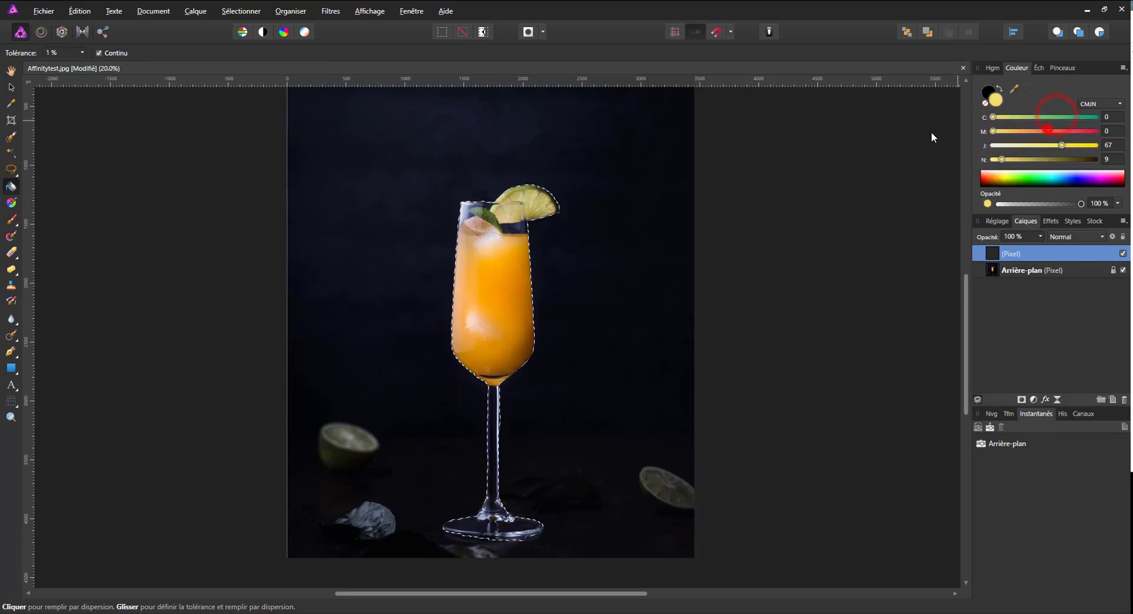
drag(1056, 145, 1024, 160)
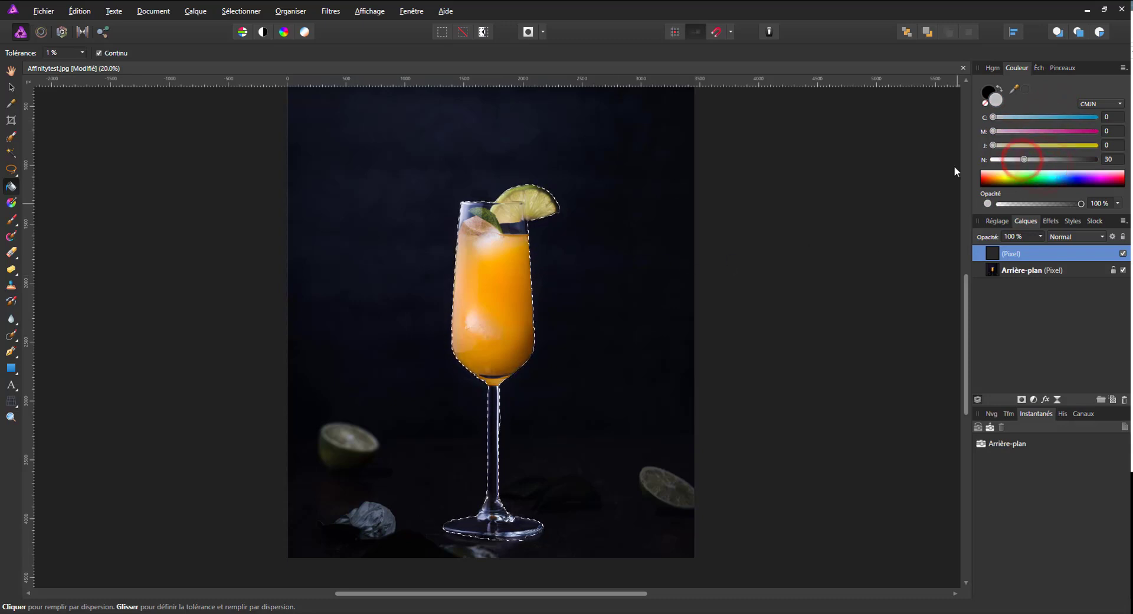
click(495, 270)
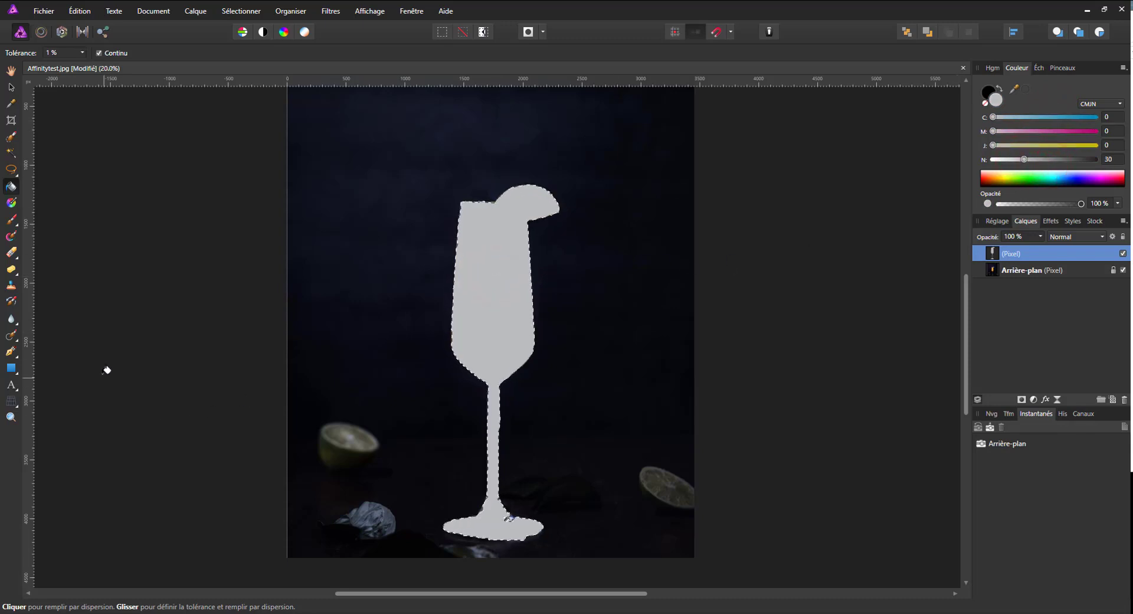
Clear the selection and retouch the stem and base of the grey glass silhouette with the Paint Brush and Eraser.
click(11, 219)
key(ctrl+d)
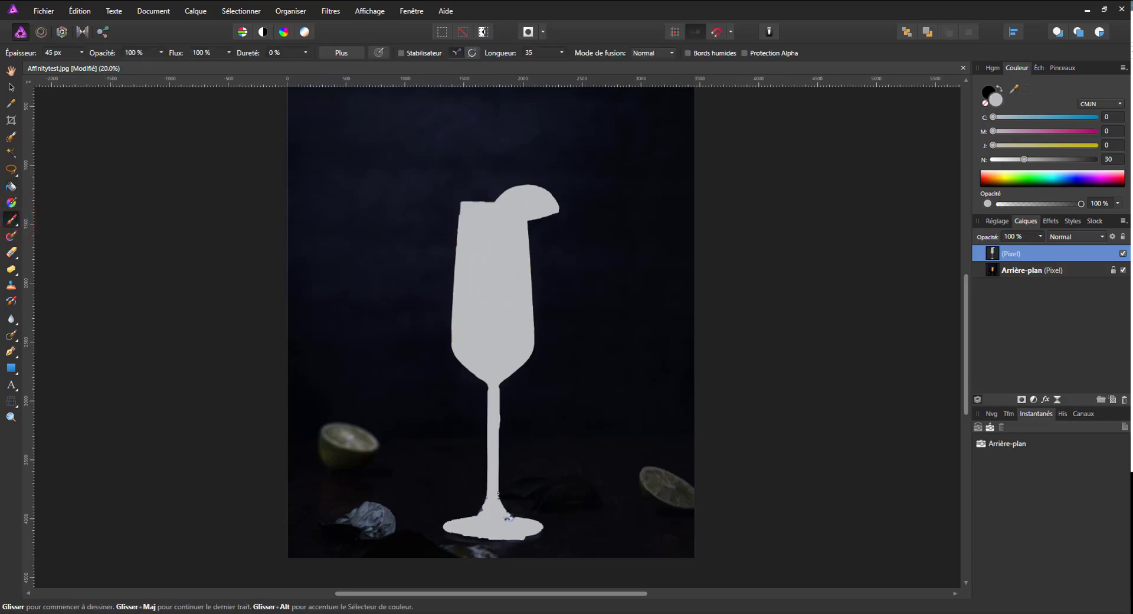
drag(497, 493, 502, 506)
click(12, 253)
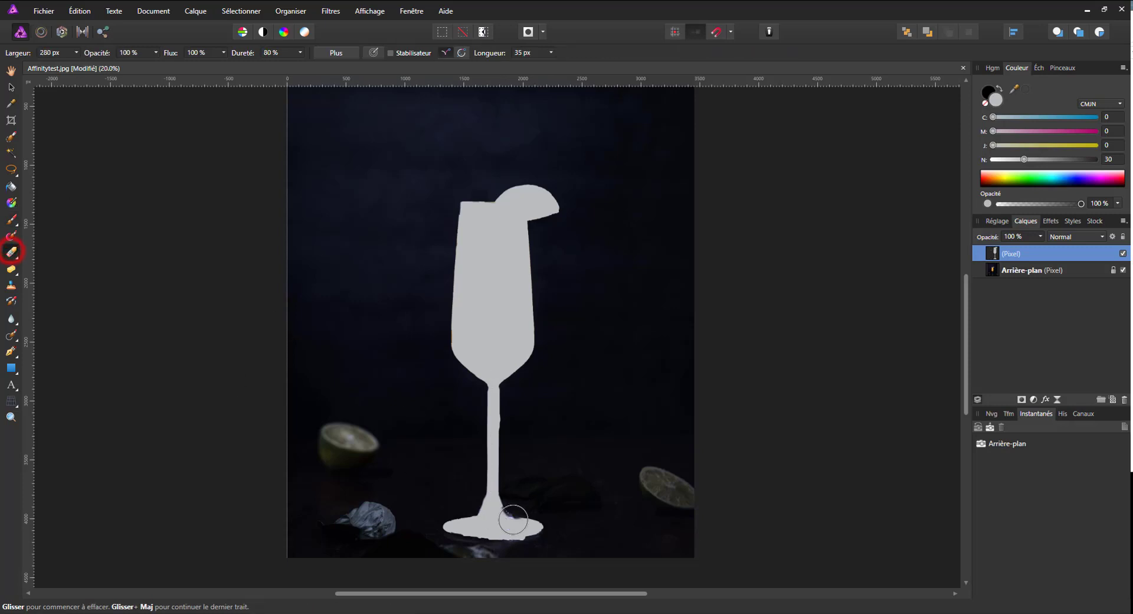
mouse_move(530, 555)
mouse_down()
mouse_move(505, 555)
mouse_move(521, 548)
mouse_up()
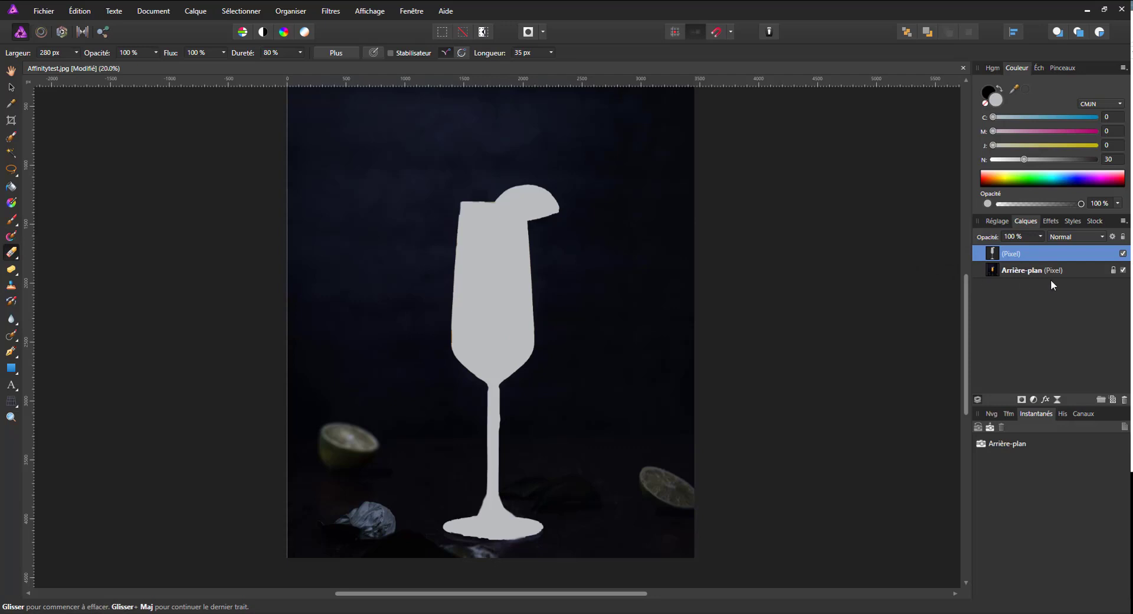
Select the two lime halves beside the glass and add a new pixel layer directly above Arrière-plan.
click(10, 137)
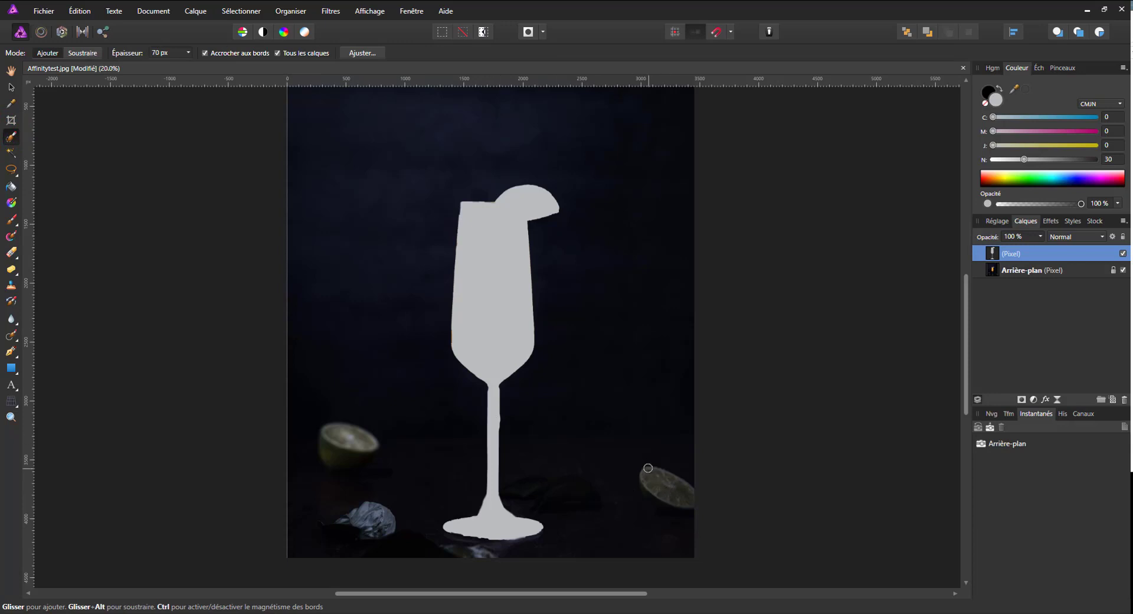
drag(648, 471, 646, 480)
click(1046, 269)
click(1112, 400)
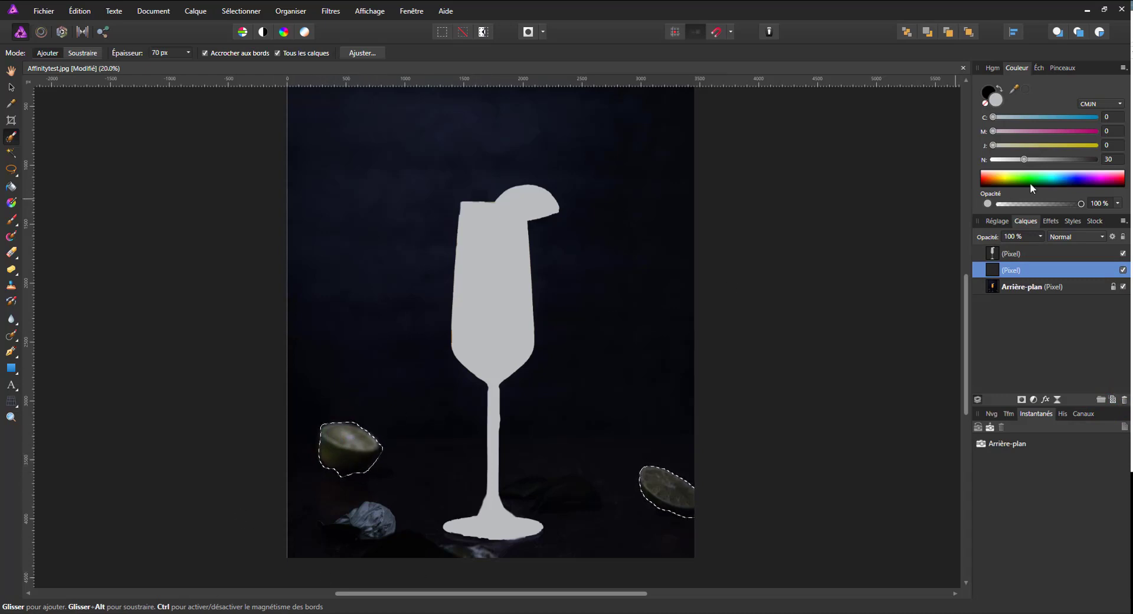
Flood-fill the lime selections with a grey of 43 % black.
drag(1024, 159, 1037, 159)
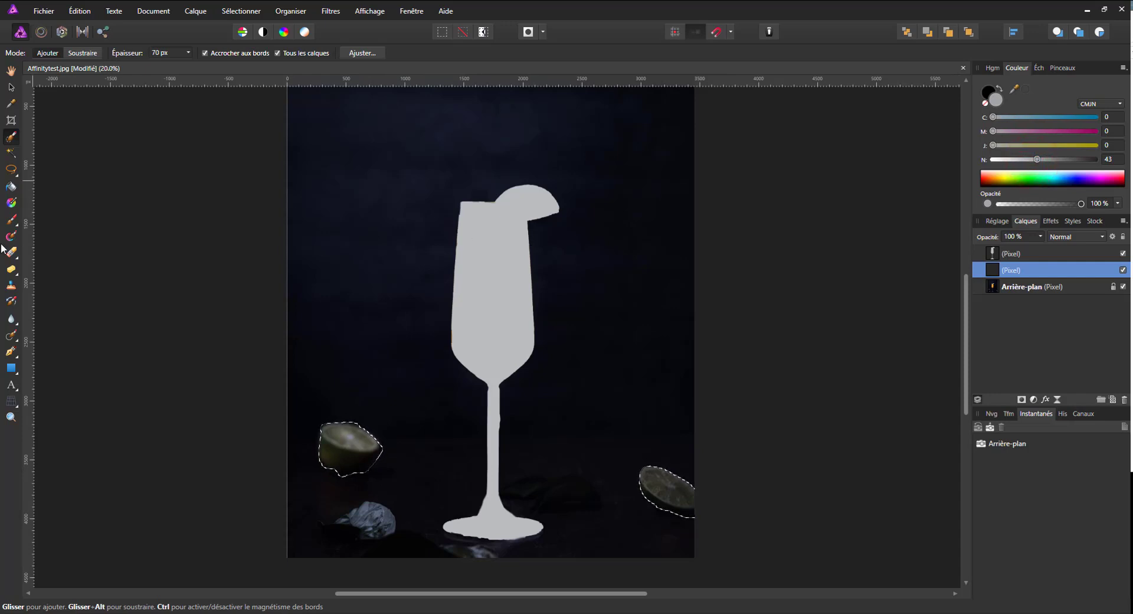
click(11, 186)
click(348, 448)
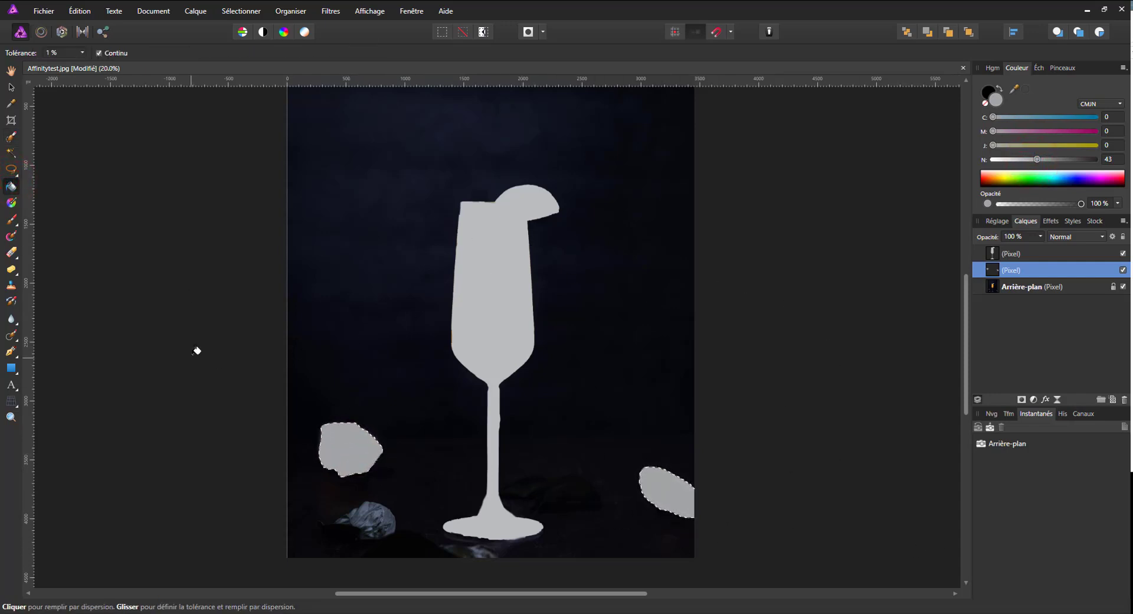
Refill both lime shapes with a darker grey of 55 % black and clear the selection.
click(1049, 160)
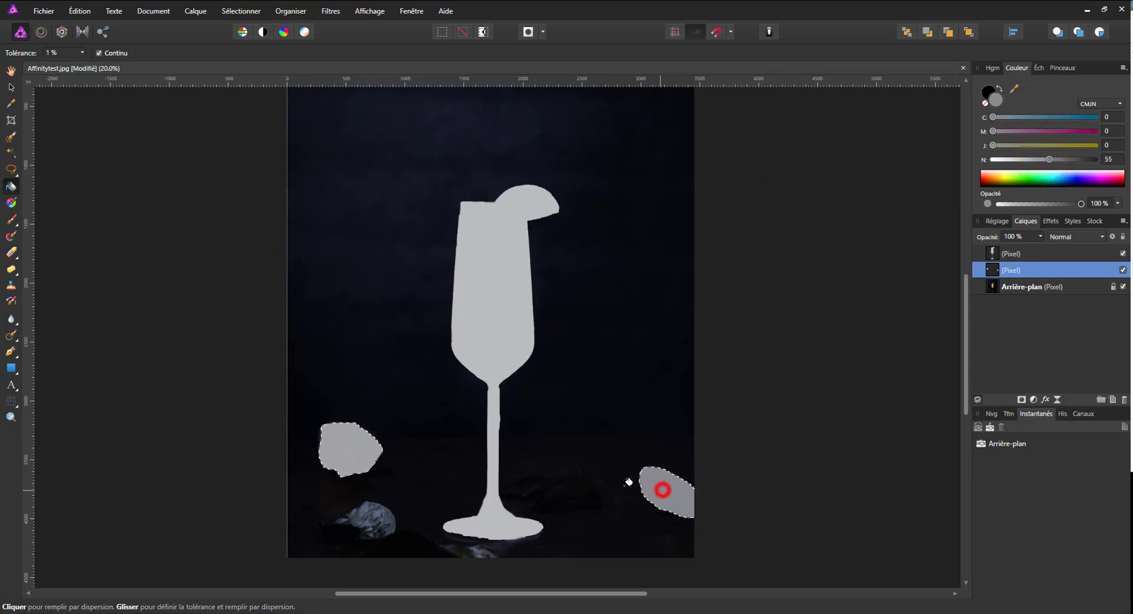
click(359, 464)
click(11, 87)
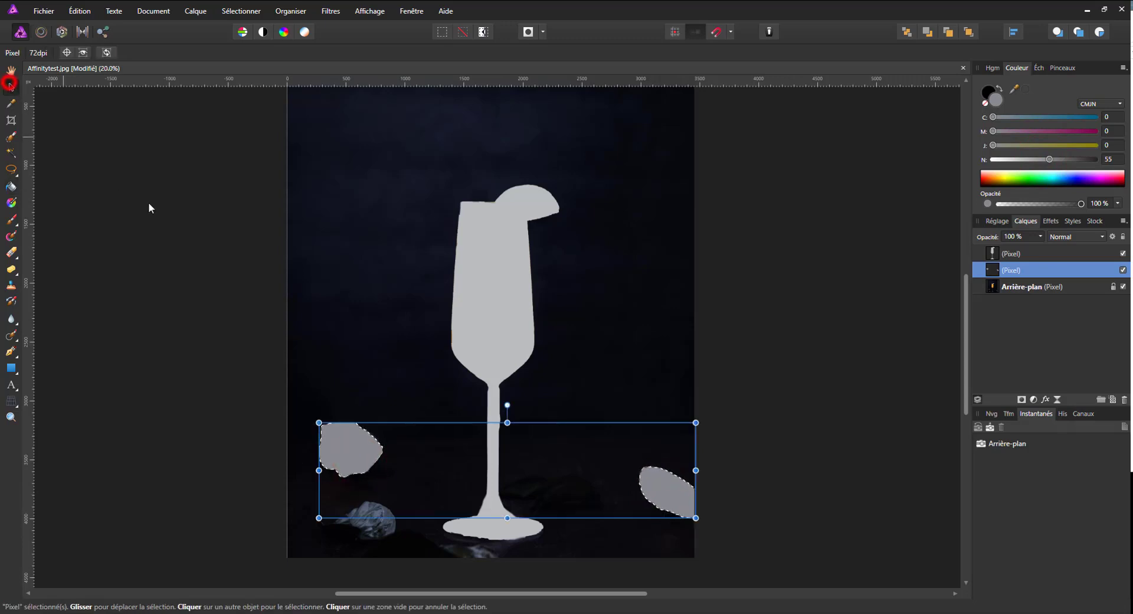
click(133, 199)
key(ctrl+d)
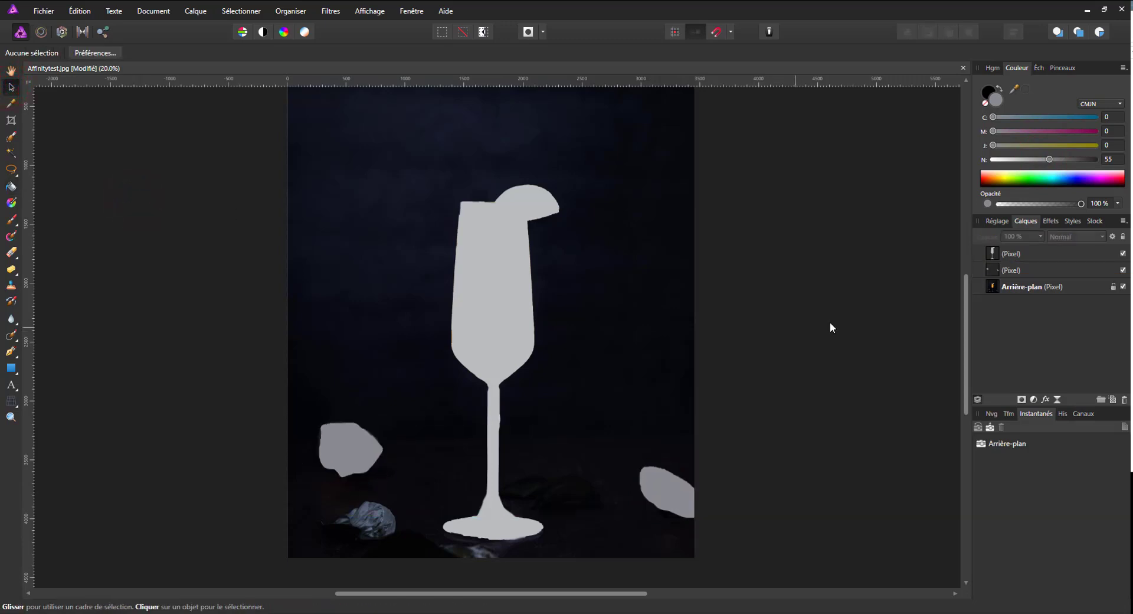
Add a new pixel layer directly above Arrière-plan and flood-fill it with dark grey, 84 % black.
click(1056, 289)
click(1112, 399)
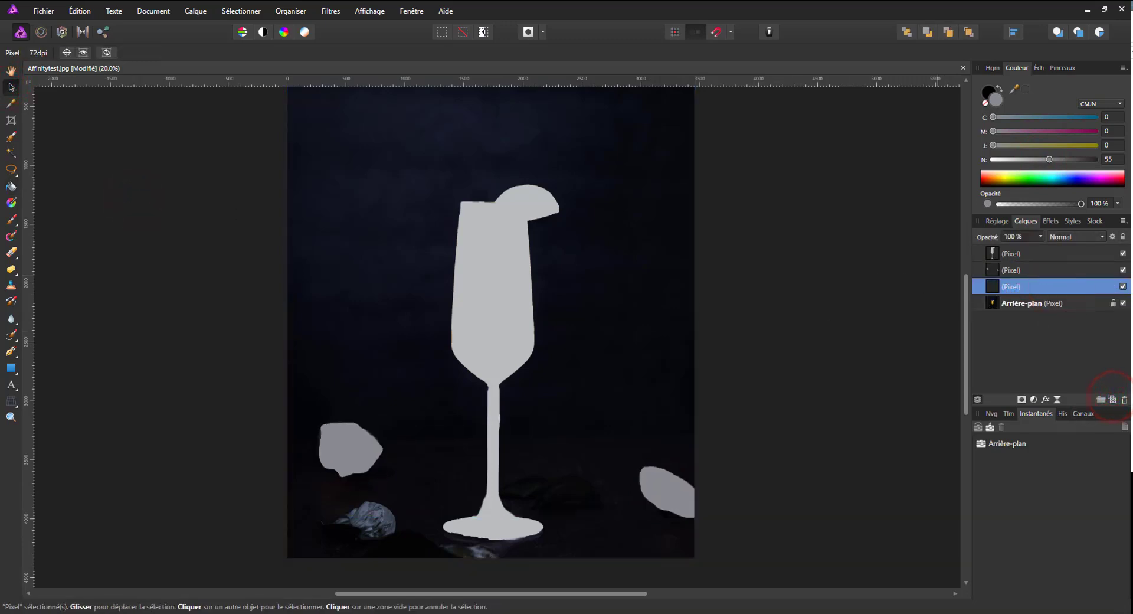
drag(1069, 161, 1080, 160)
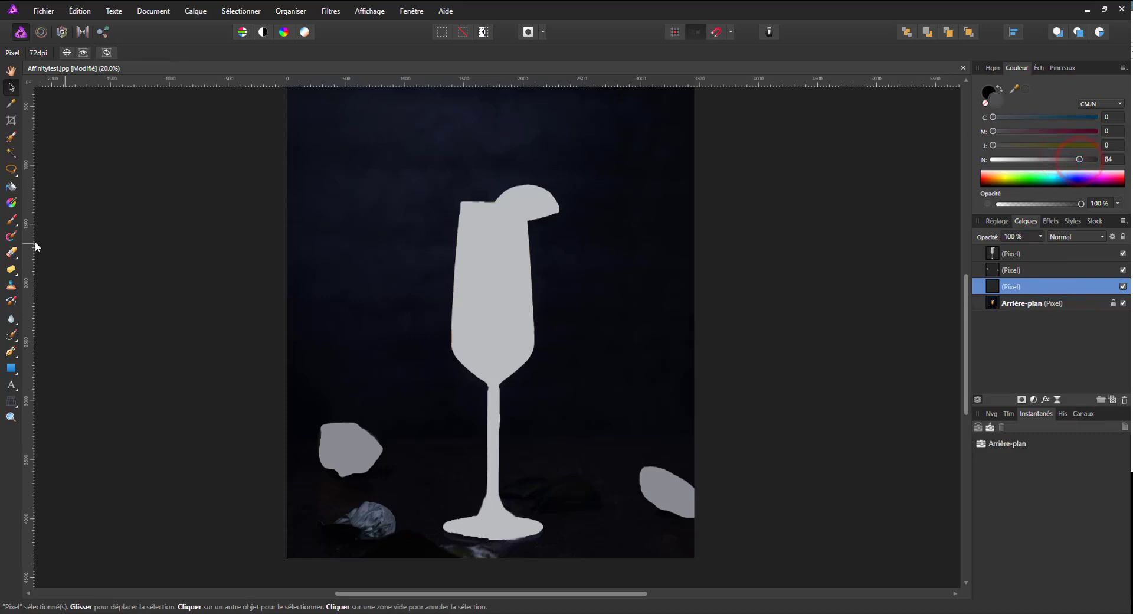
click(11, 187)
click(407, 236)
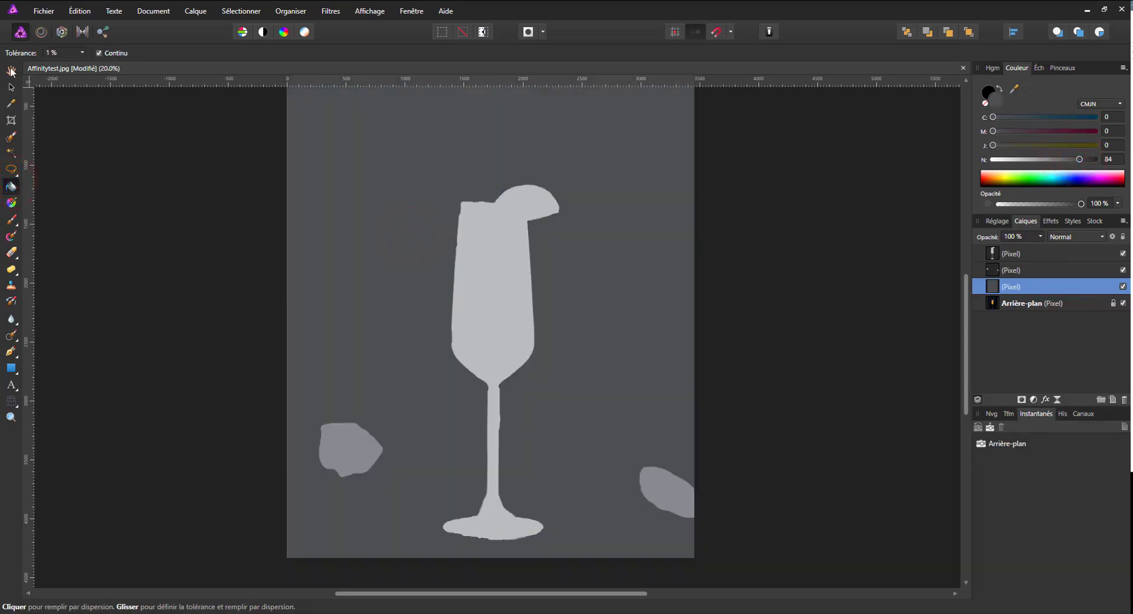
click(11, 87)
click(465, 338)
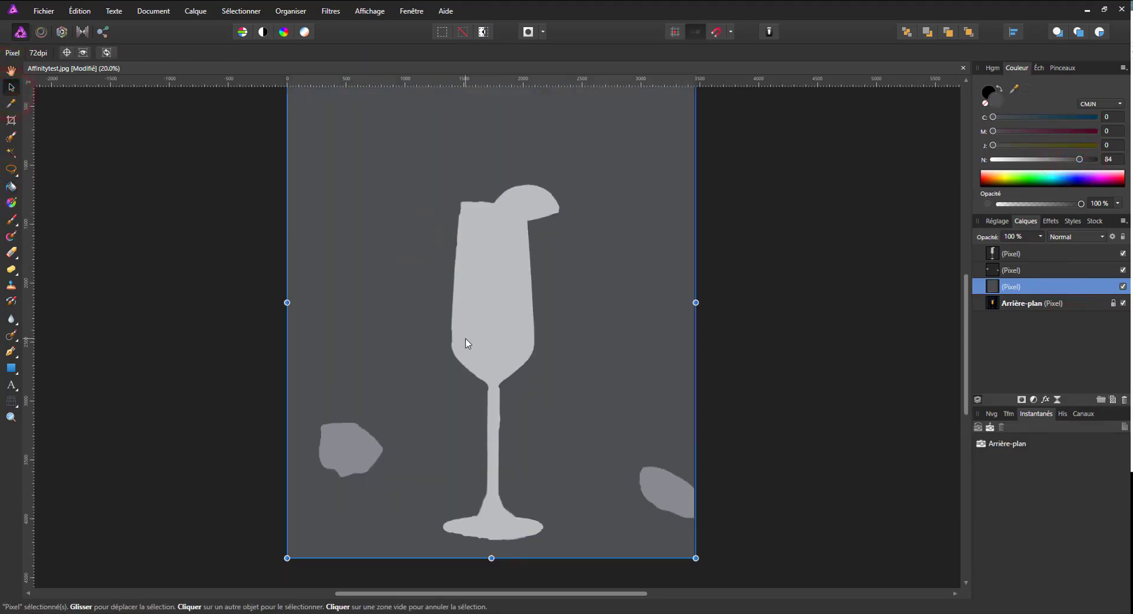
Toggle the visibility of the glass, lime and dark grey layers to examine the depth level each one represents.
scroll(466, 343, down, 1)
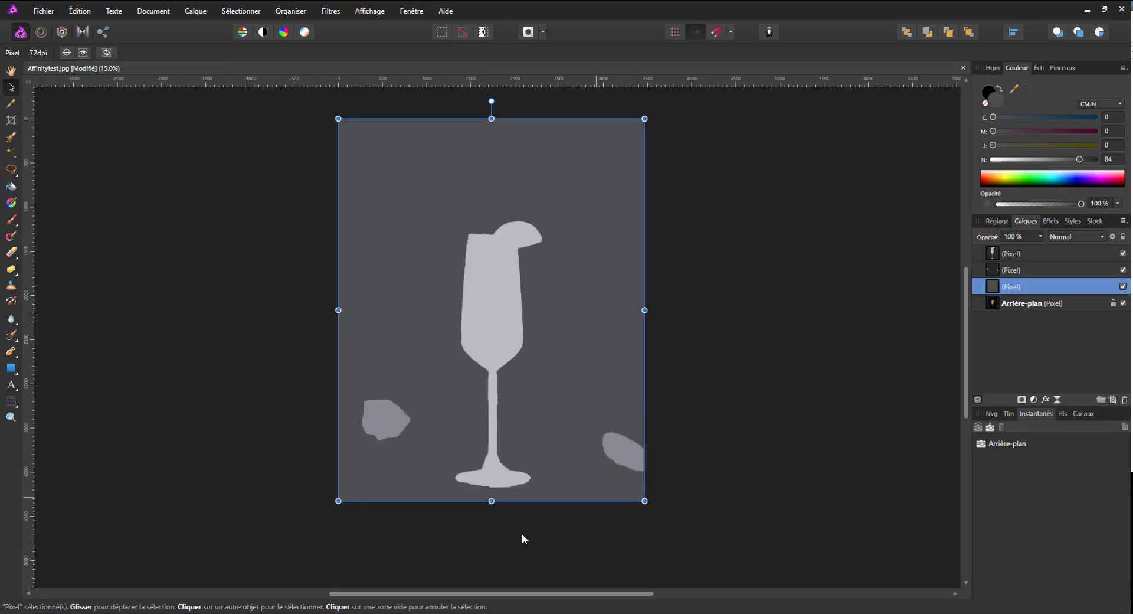
click(1123, 270)
click(1123, 269)
click(1123, 253)
click(1123, 254)
click(1118, 270)
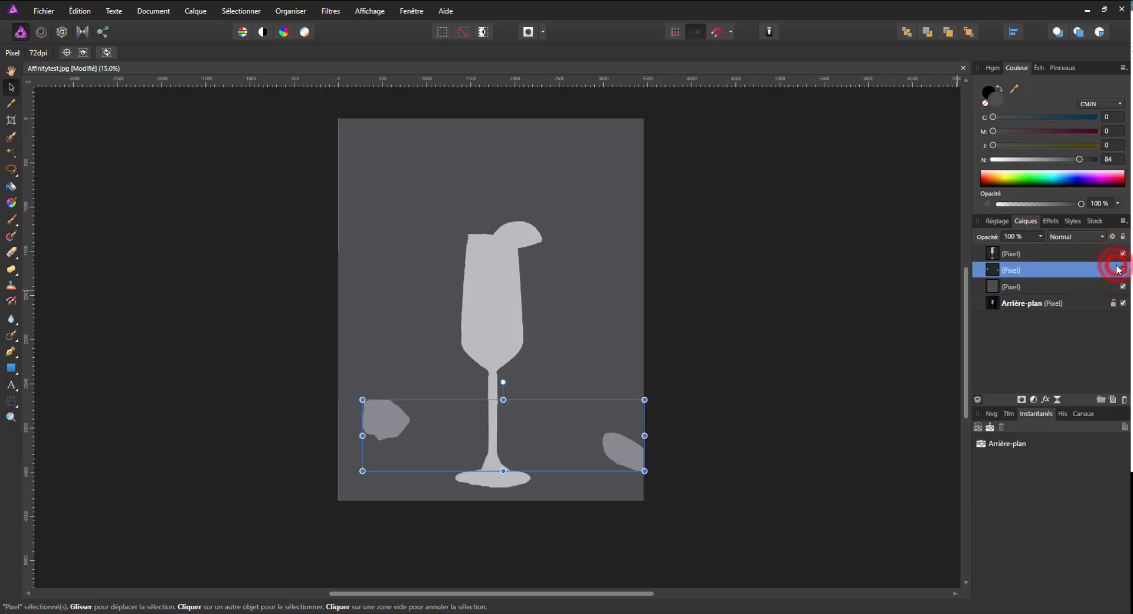
click(1121, 270)
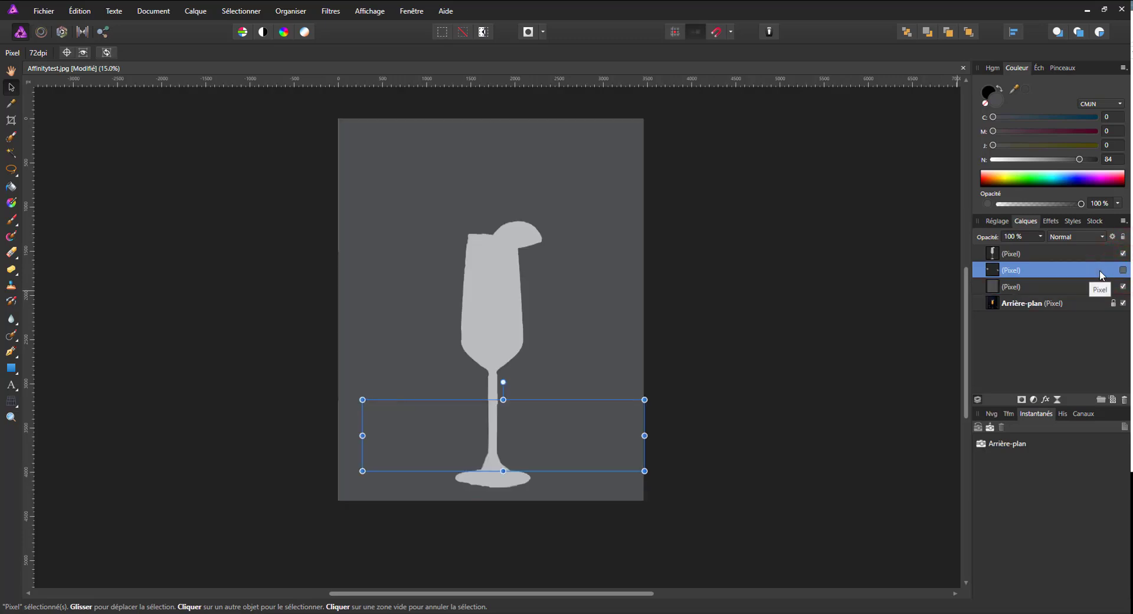
click(1123, 270)
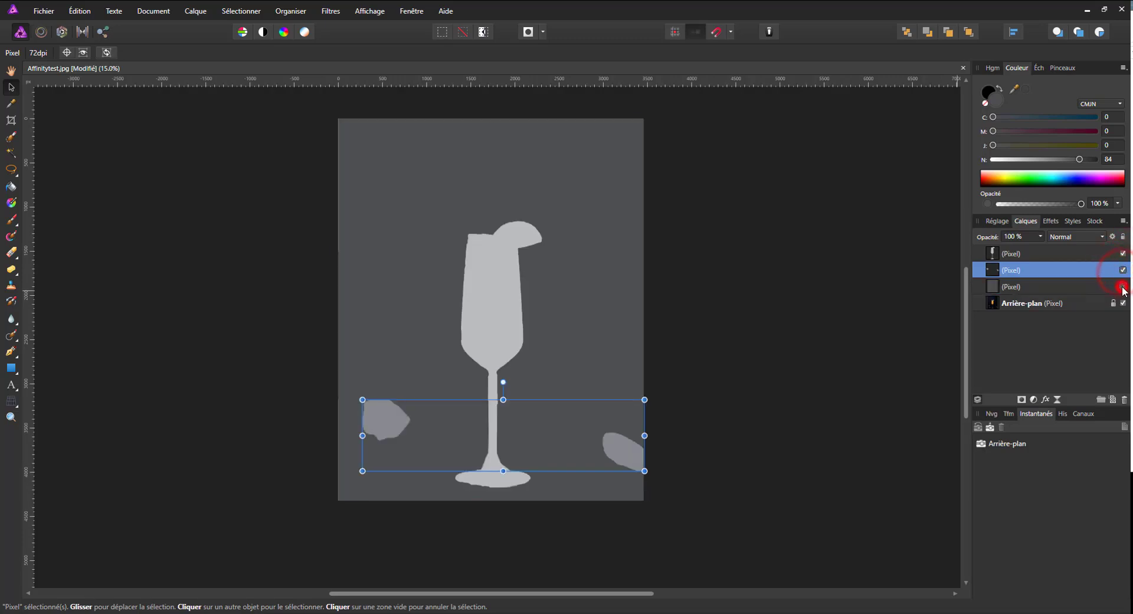
click(1122, 286)
click(1122, 286)
click(1123, 286)
click(1122, 286)
Export the whole document as a JPEG at quality 100, named Affinitytest_depth.jpg, in the affinity 3d facebook folder.
key(ctrl+shift+alt+s)
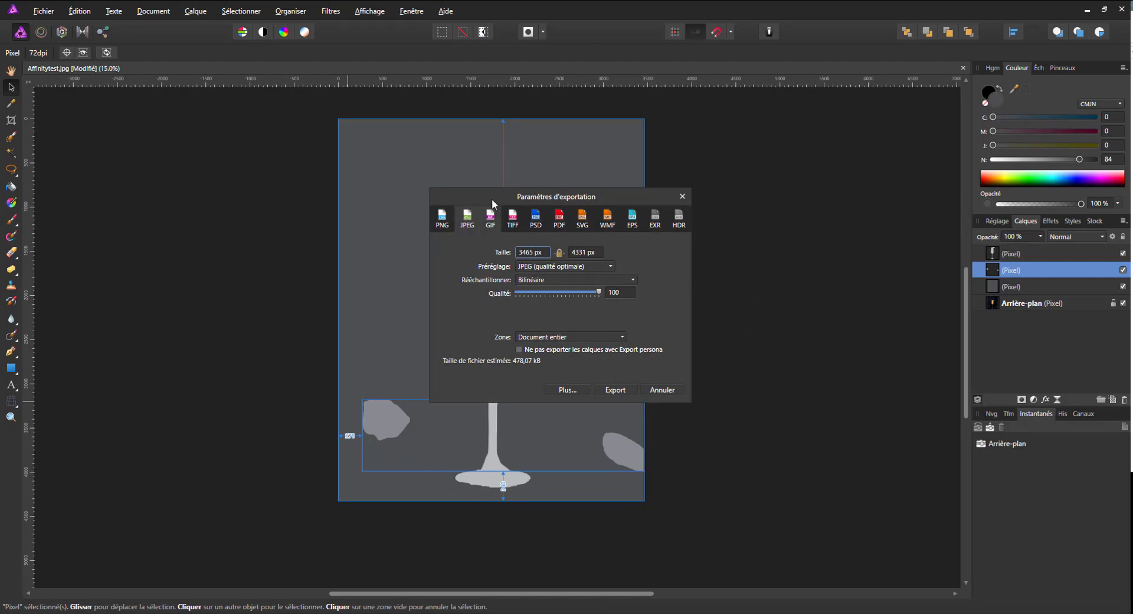
click(612, 390)
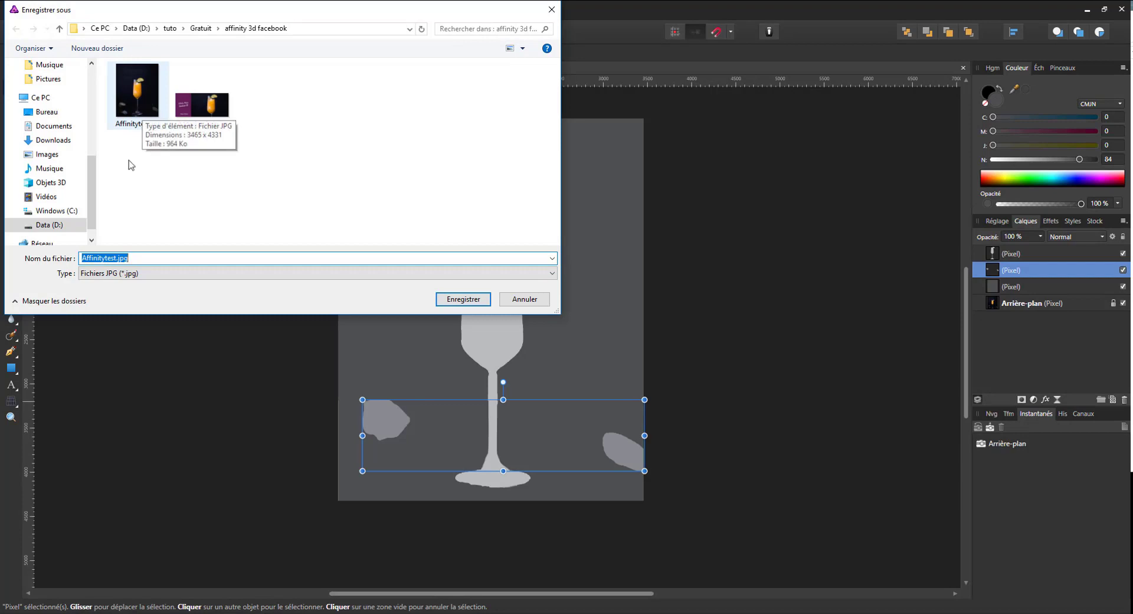
click(116, 258)
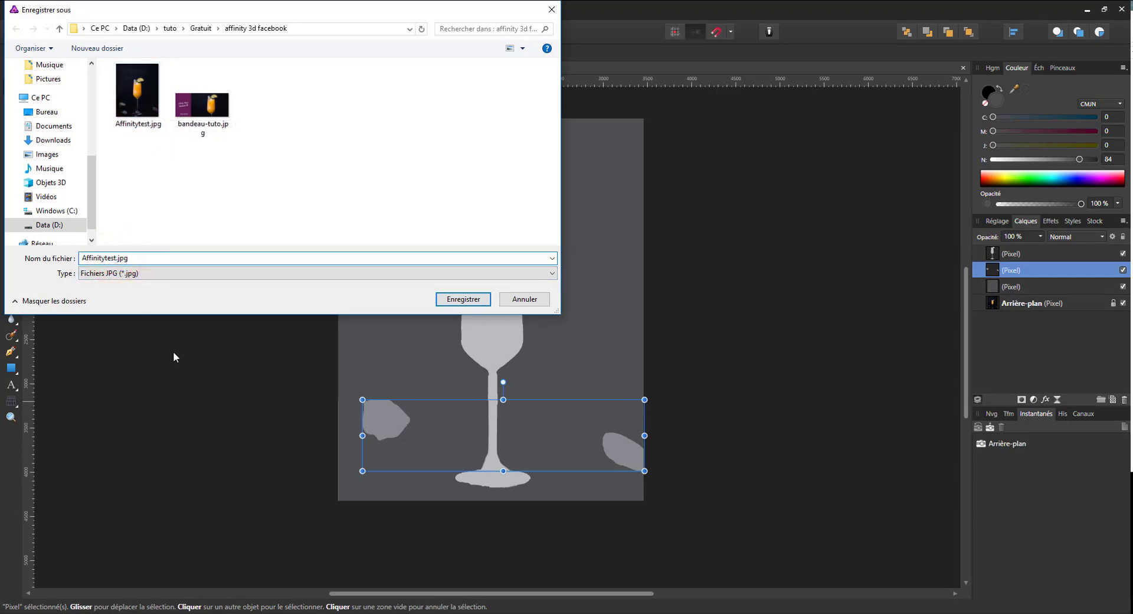
text(_depth)
key(End)
click(437, 297)
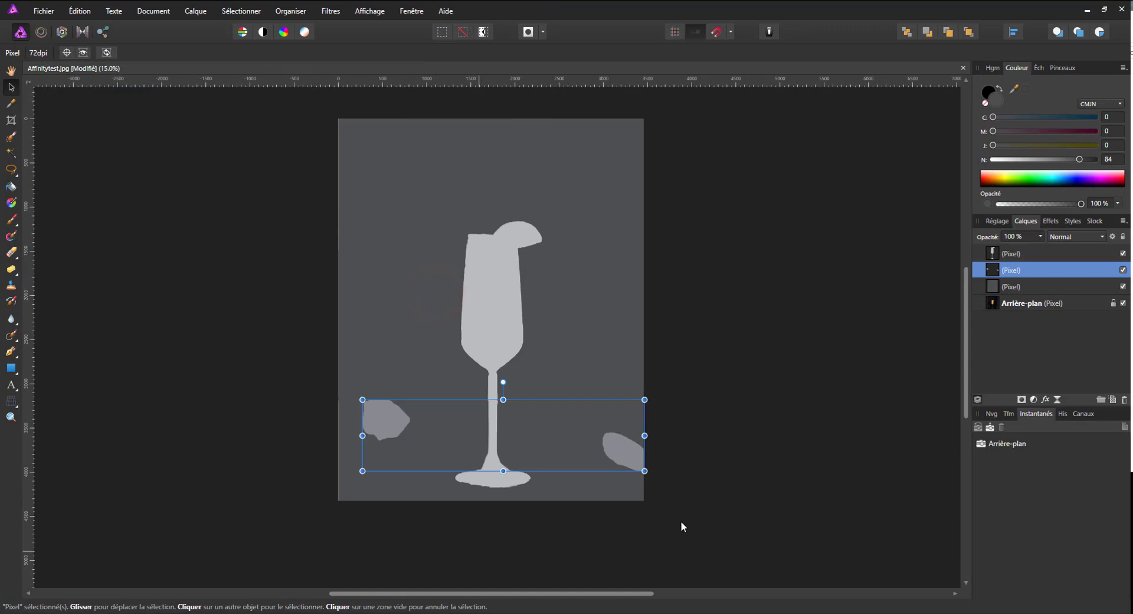
Switch to File Explorer, show the affinity 3d facebook folder as large icons, and check Affinitytest.jpg and Affinitytest_depth.jpg.
click(302, 613)
click(709, 51)
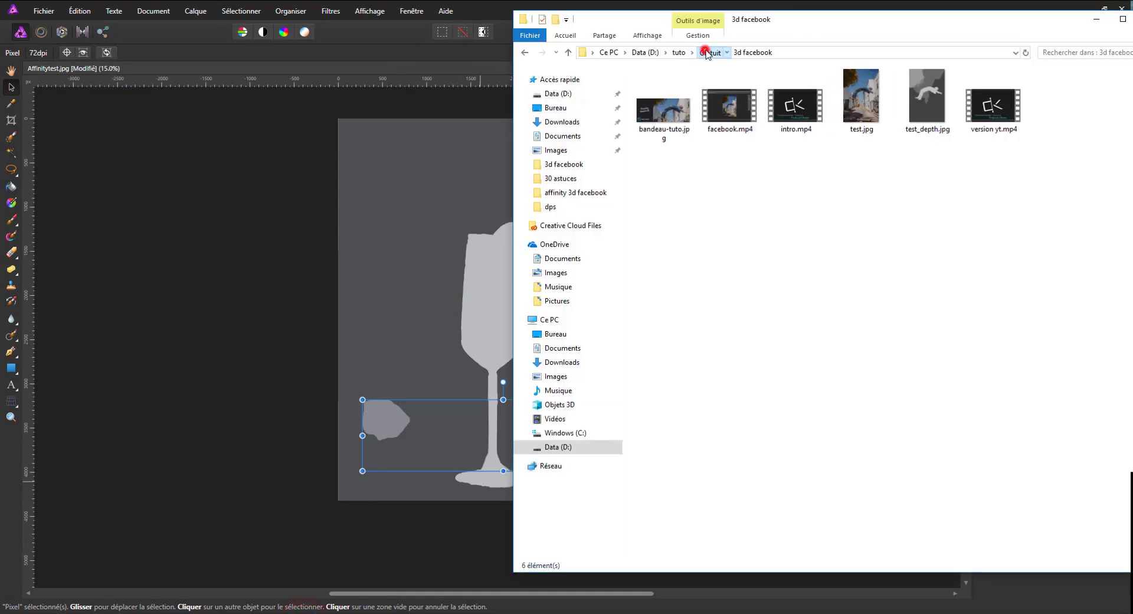
double_click(658, 99)
right_click(783, 233)
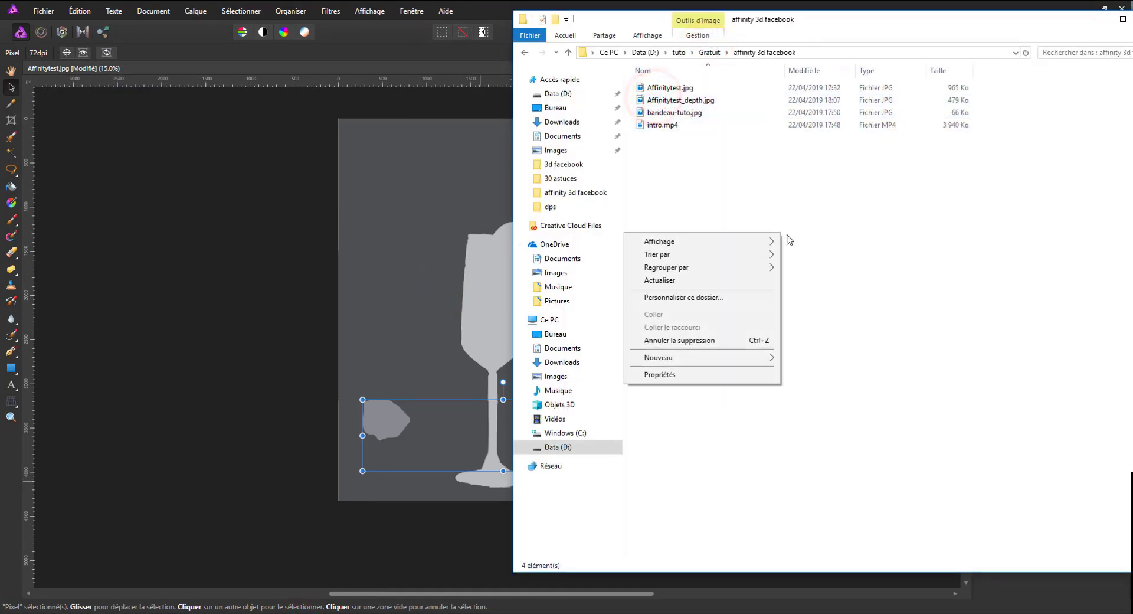
mouse_move(719, 242)
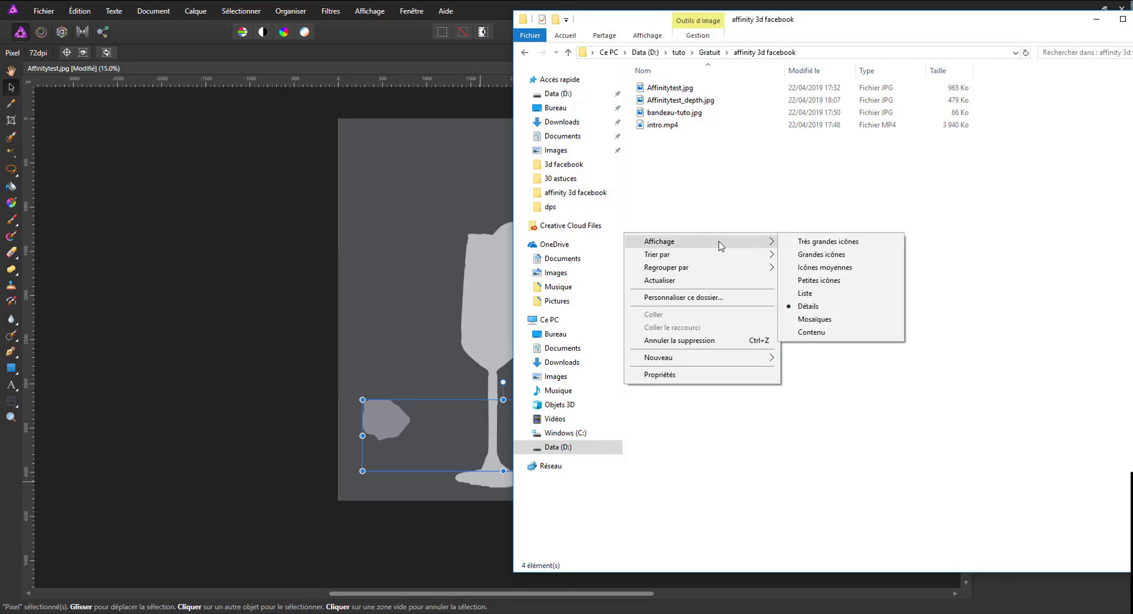
click(809, 254)
click(673, 91)
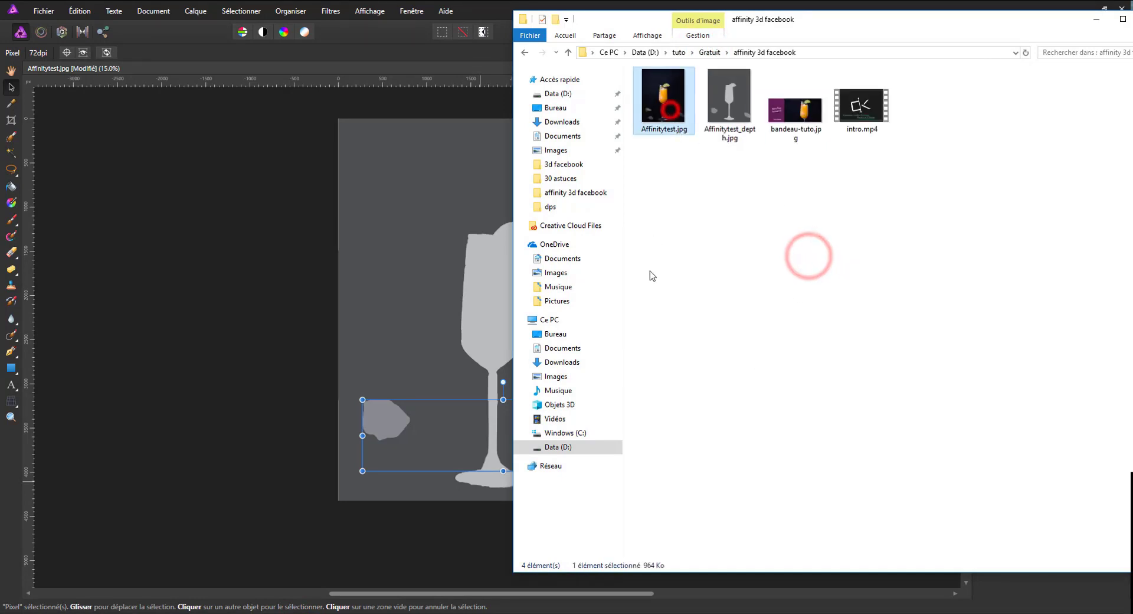
click(719, 90)
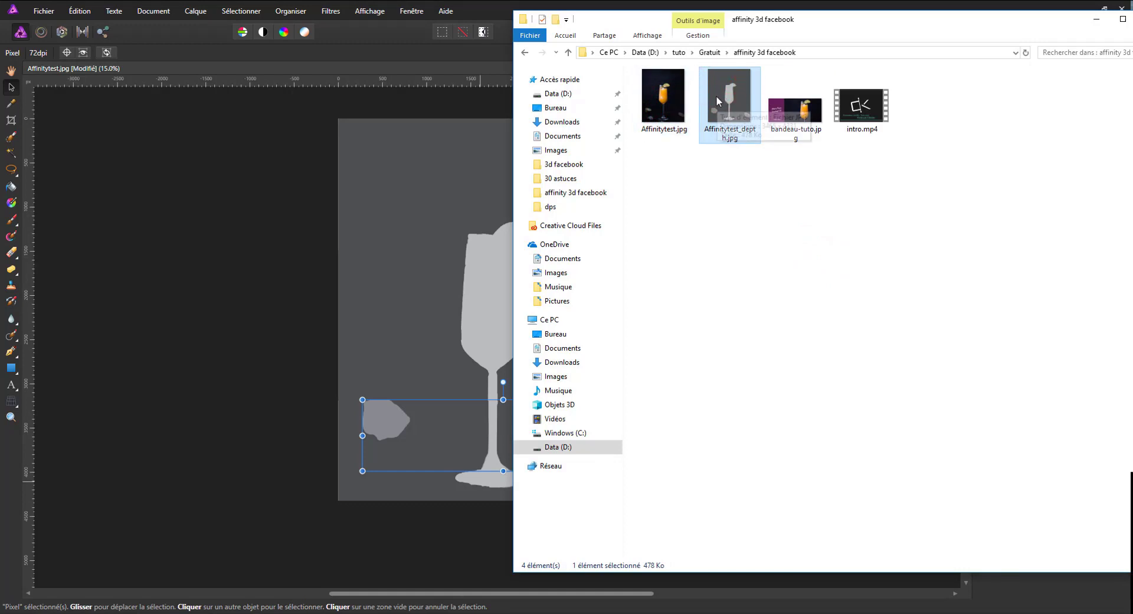
click(744, 308)
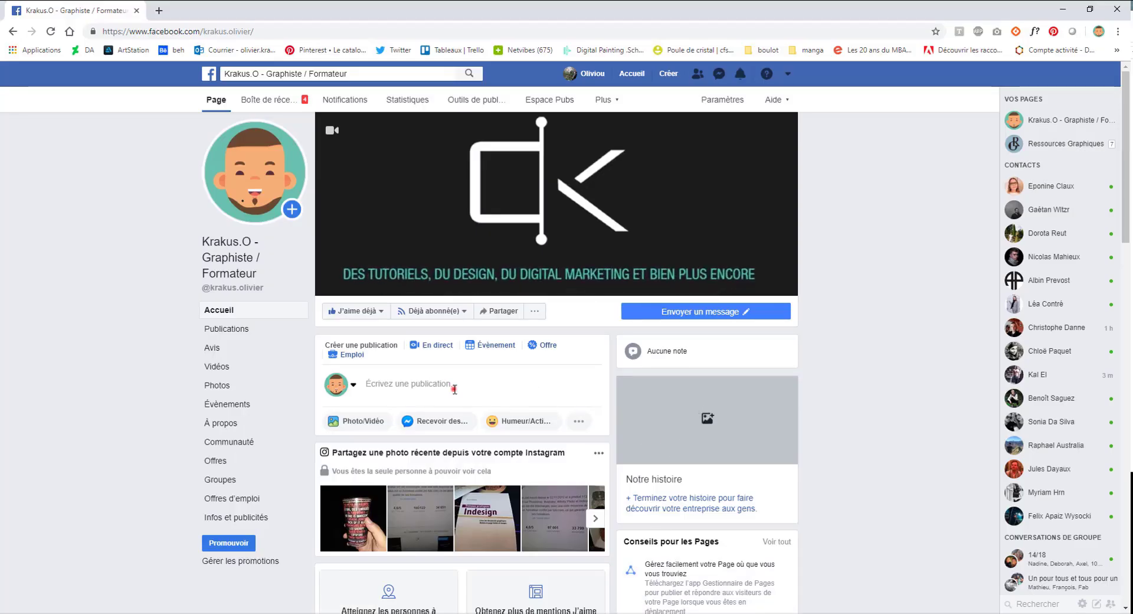
Start a new post on the Facebook page in the browser, add Affinitytest.jpg with Affinitytest_depth.jpg, and examine the 3D photo preview.
click(453, 389)
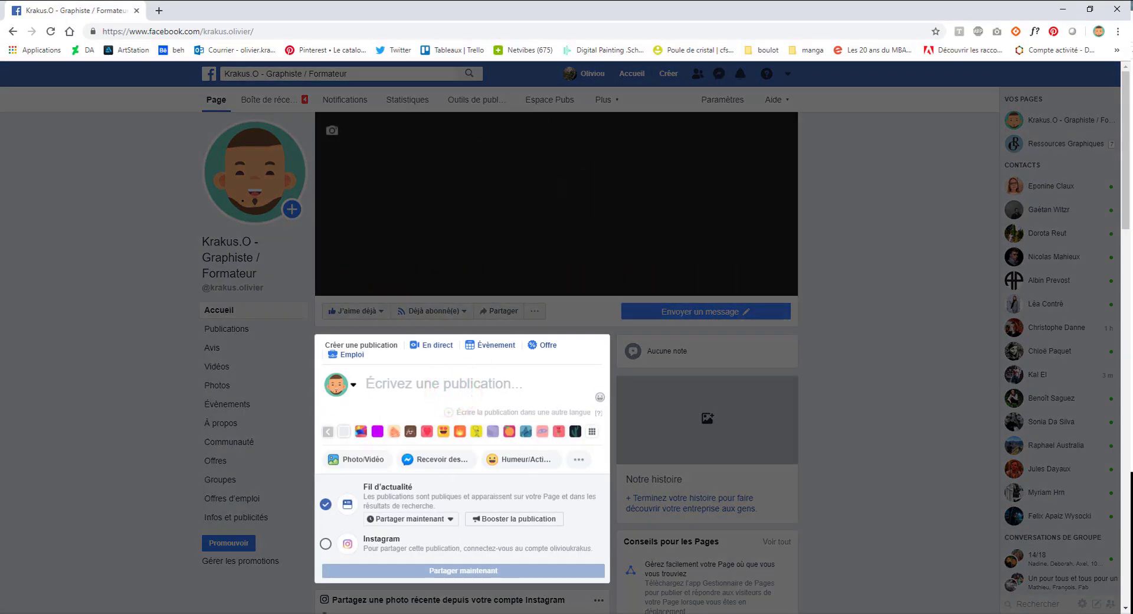
click(303, 613)
drag(736, 264, 405, 447)
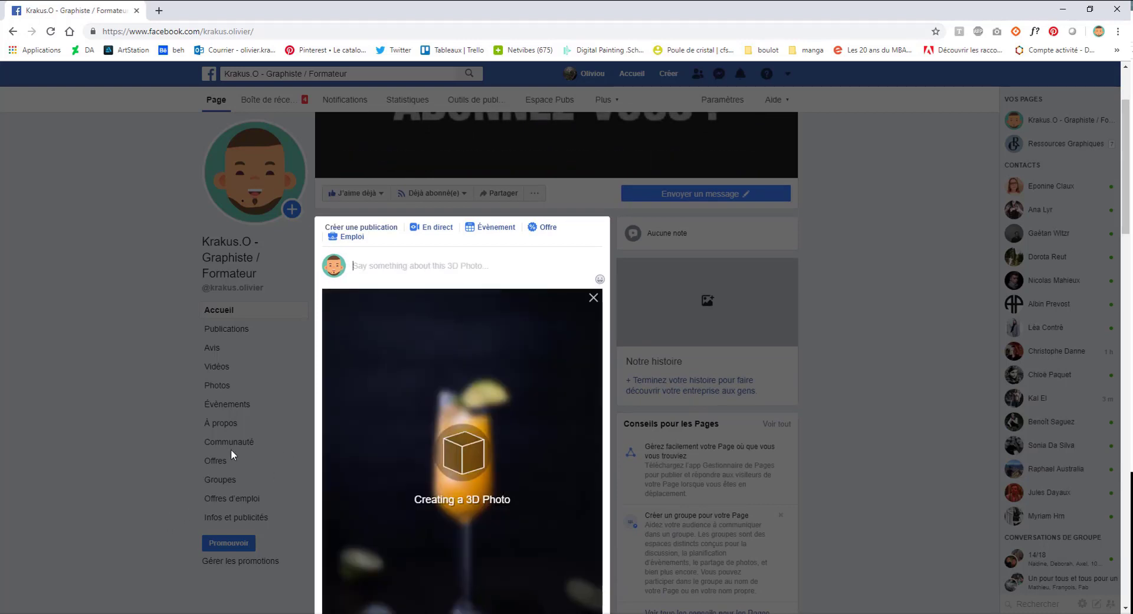
scroll(233, 451, down, 1)
scroll(231, 438, down, 1)
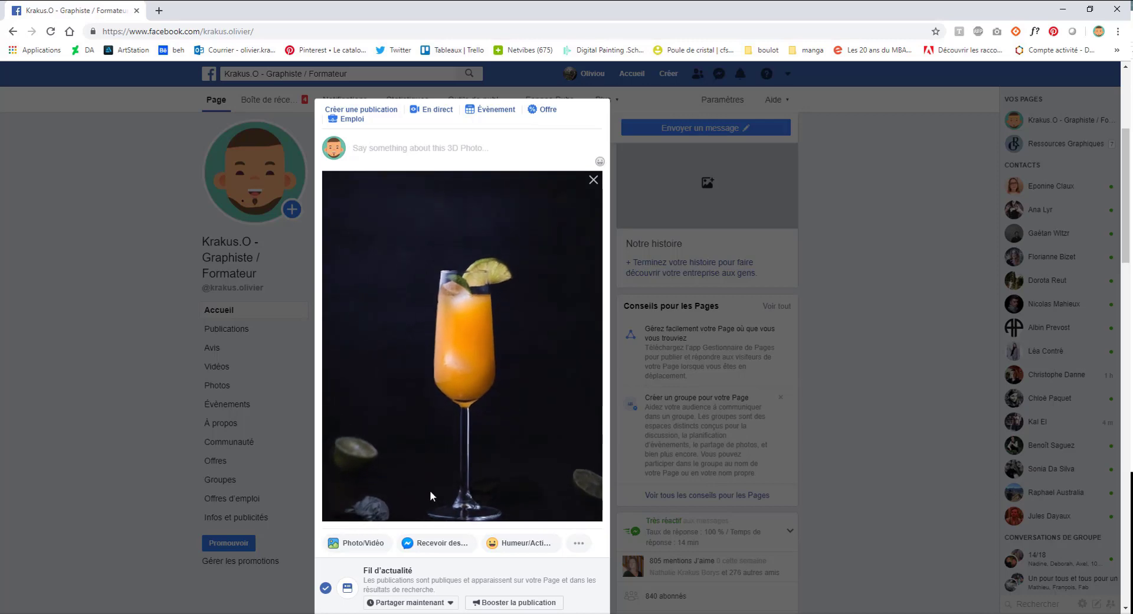
click(531, 350)
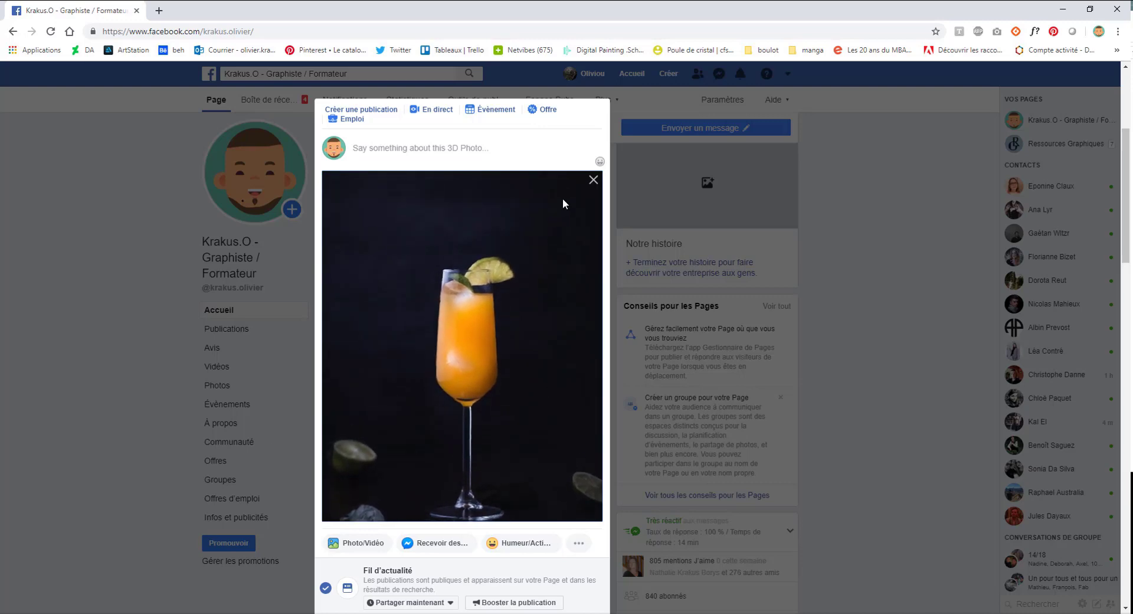
Remove the 3D photo from the unpublished Facebook post and switch back to Affinity Photo.
click(593, 179)
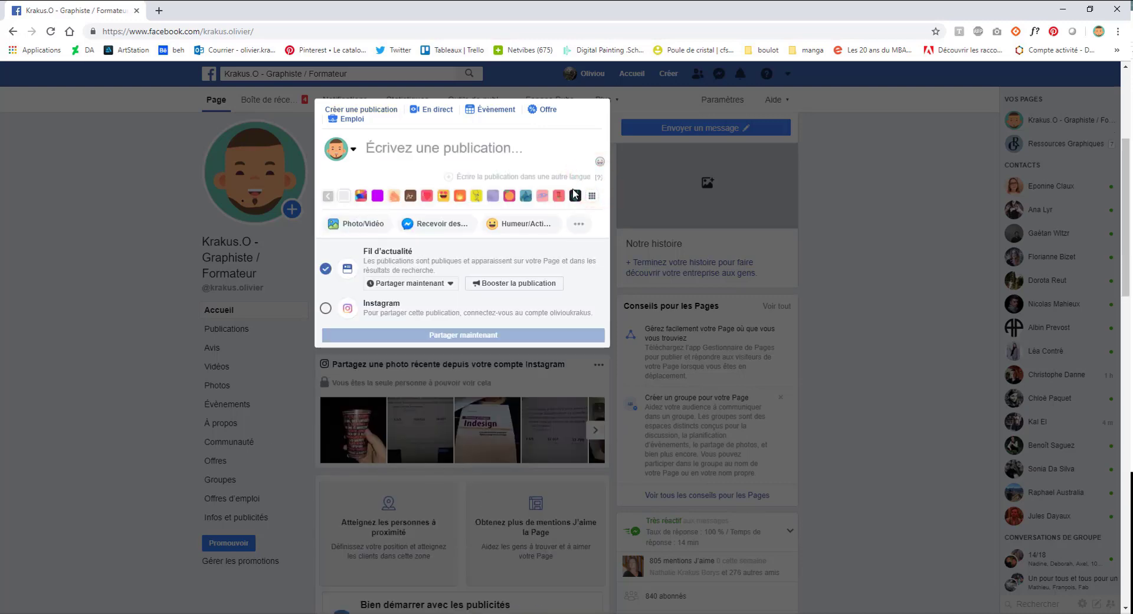
click(493, 440)
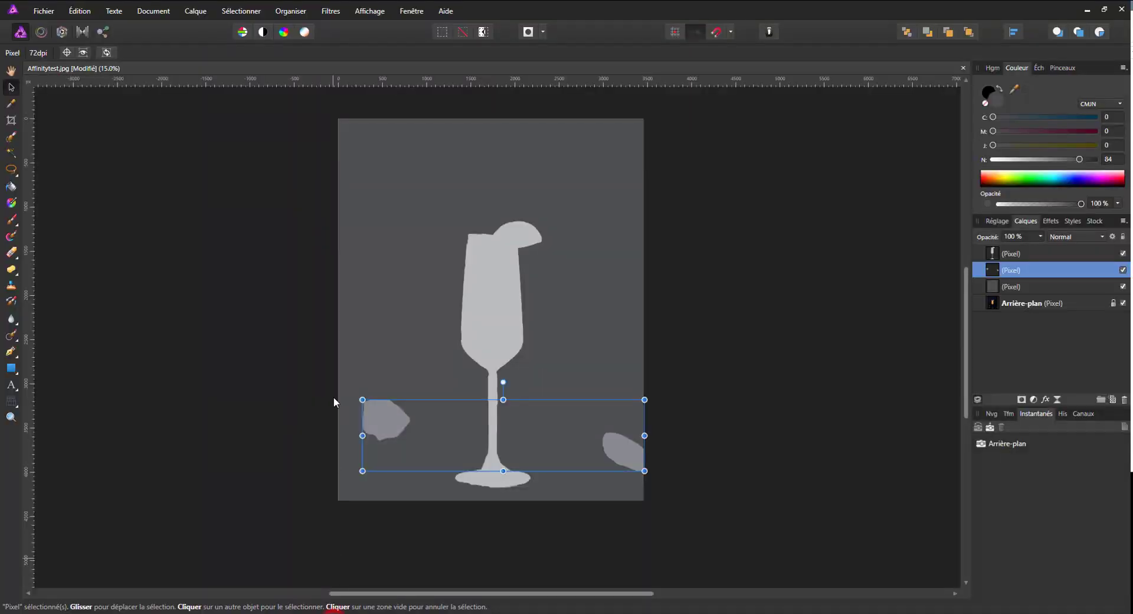